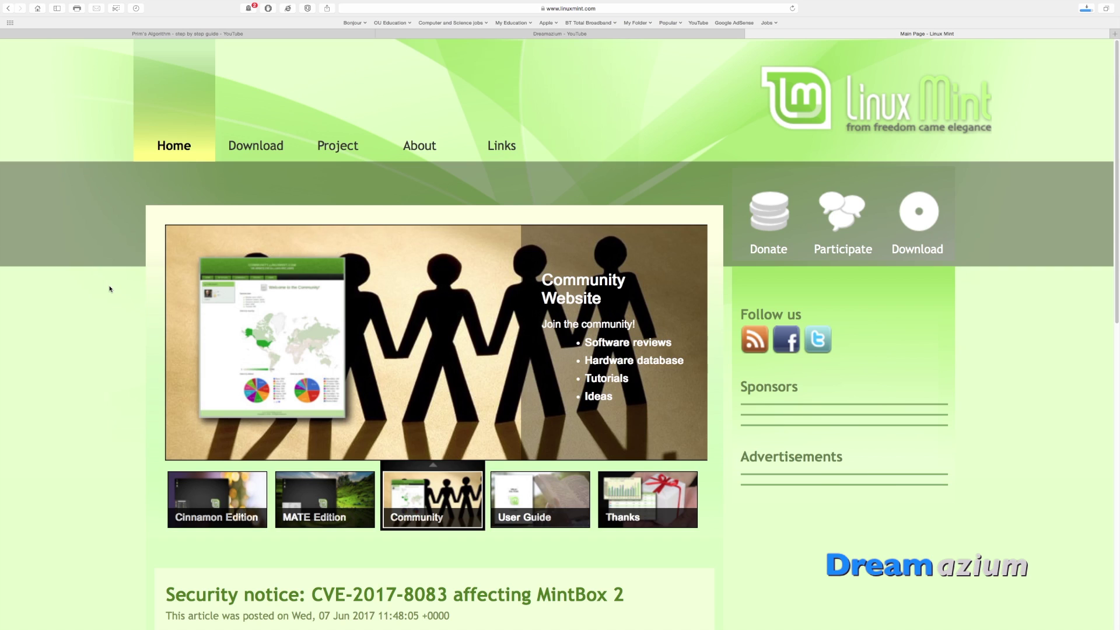
Go from the Linux Mint home page to the download page (download.php)
left_click(266, 149)
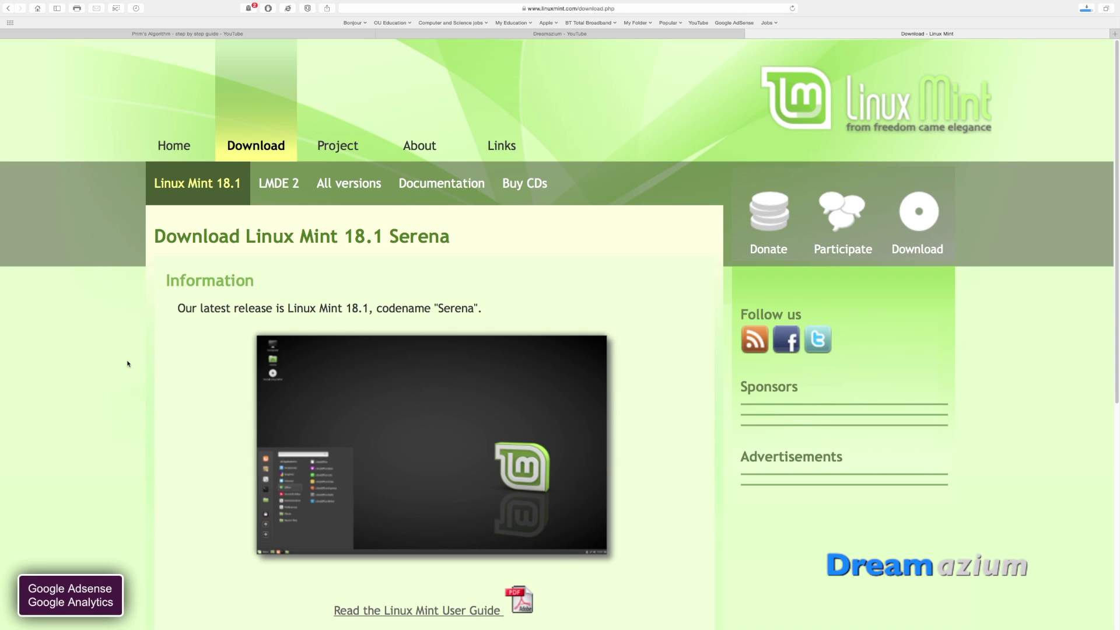
Scroll down to the Linux Mint 18.1 download links table
scroll(128, 363, "down", 6)
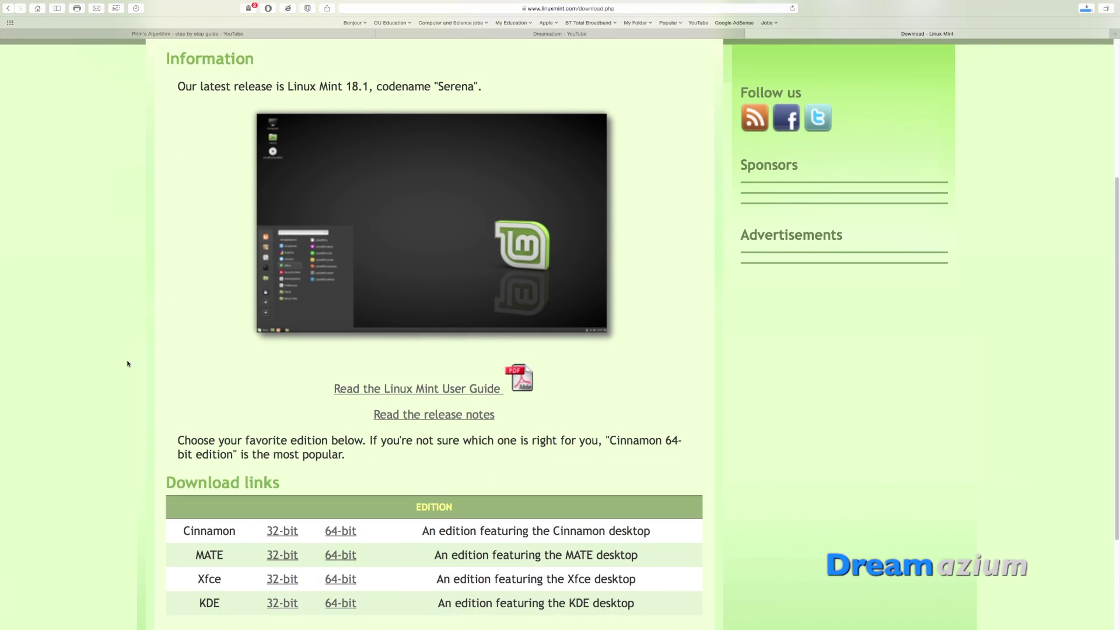
scroll(128, 363, "down", 1)
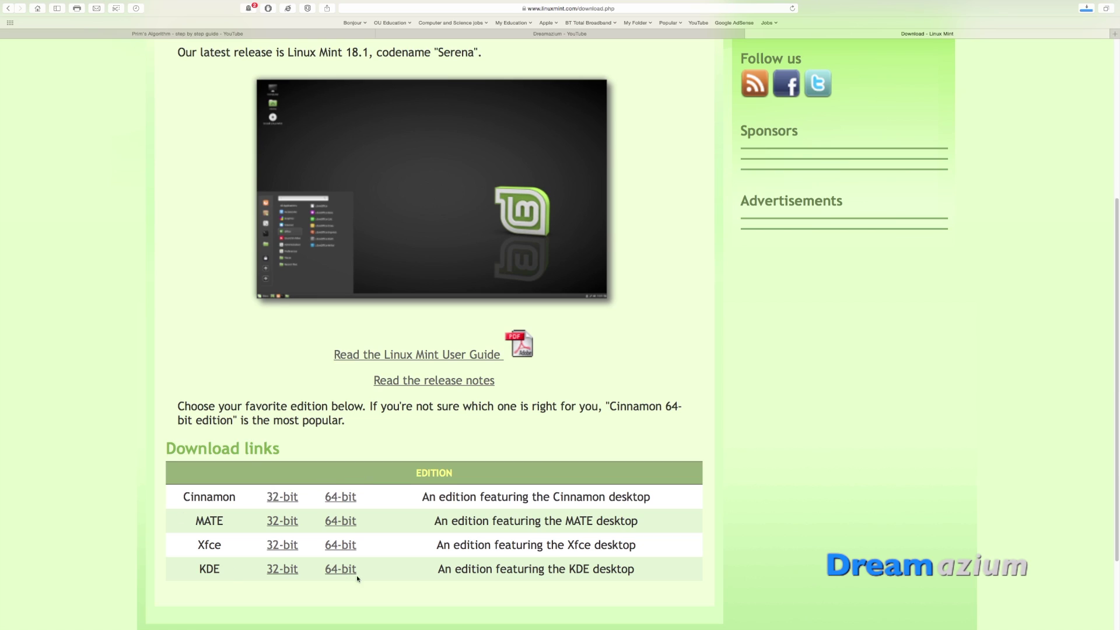
Open the Cinnamon 64-bit edition page and scroll its mirrors down to the United Kingdom entries
left_click(347, 499)
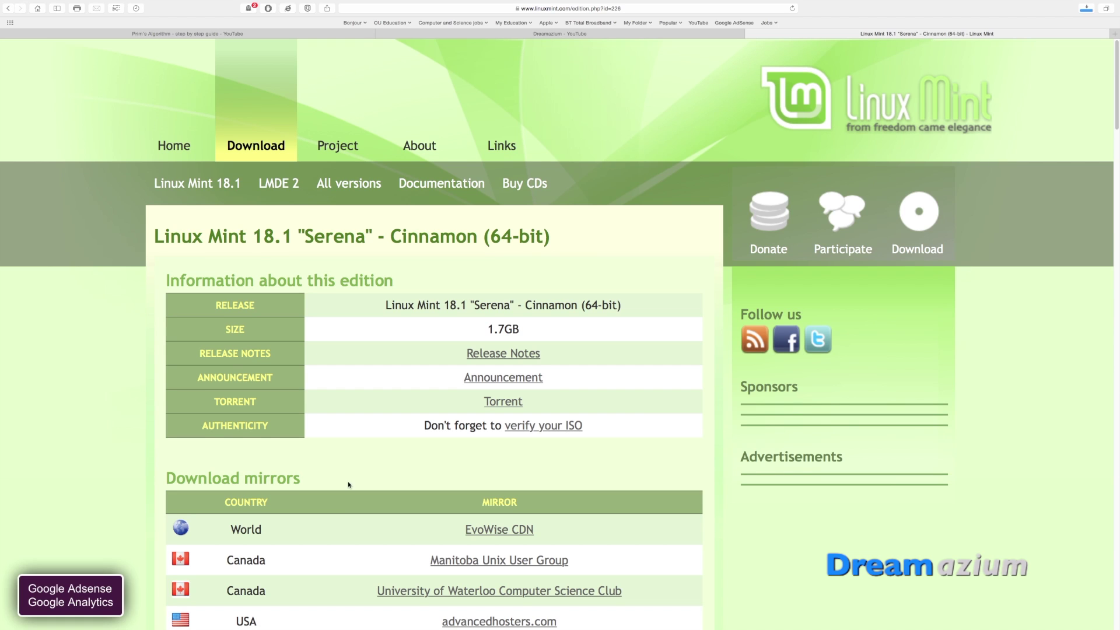
scroll(372, 435, "down", 2)
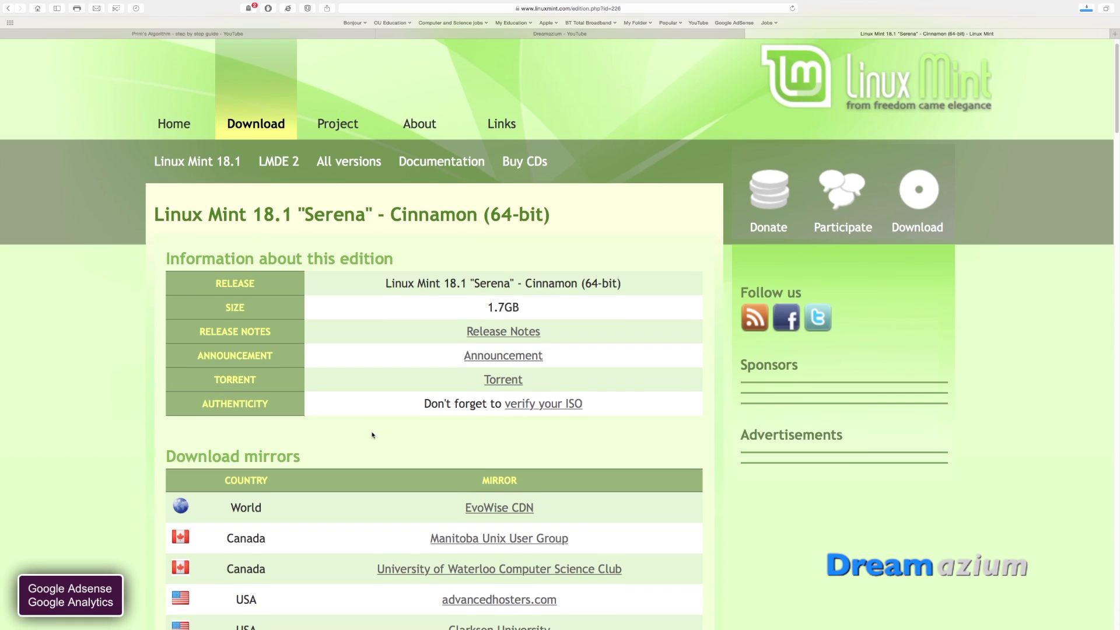
scroll(128, 459, "down", 5)
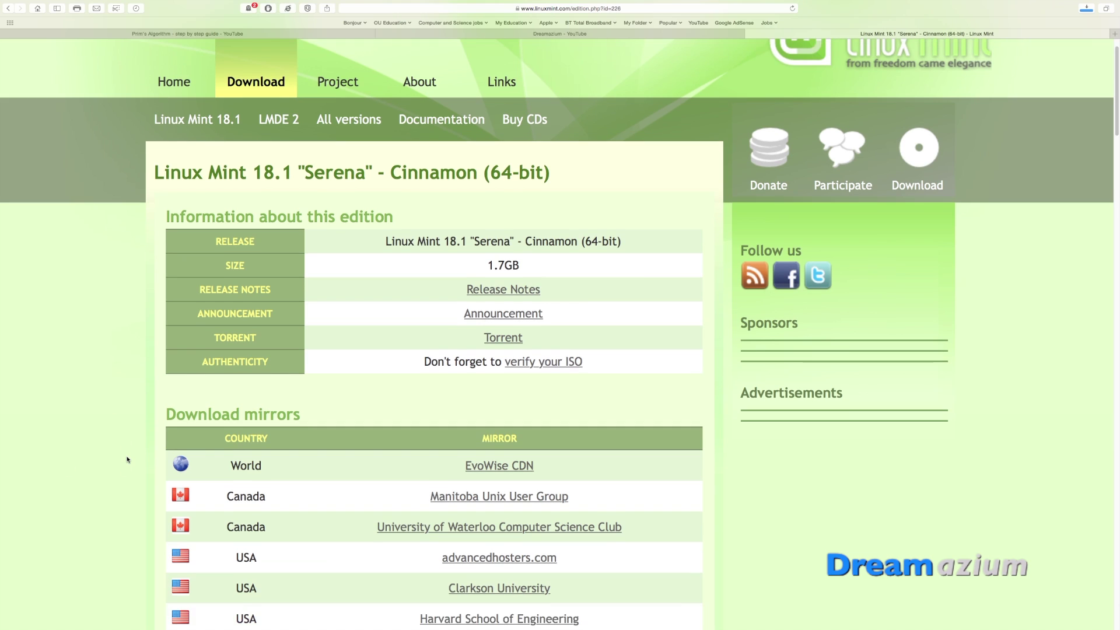
scroll(128, 460, "down", 9)
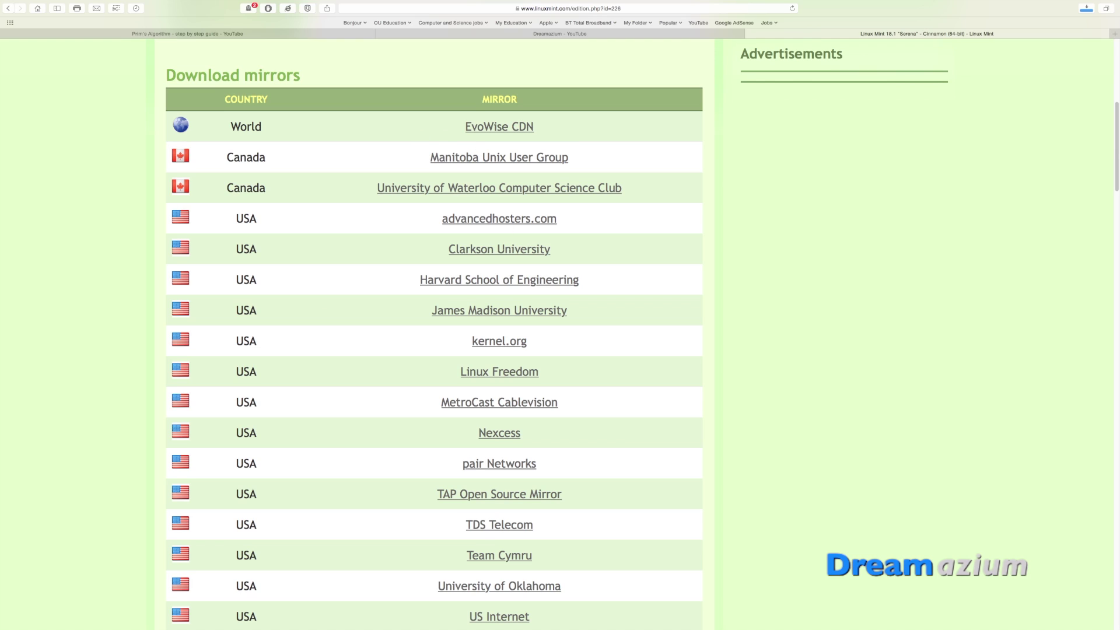
scroll(380, 440, "down", 5)
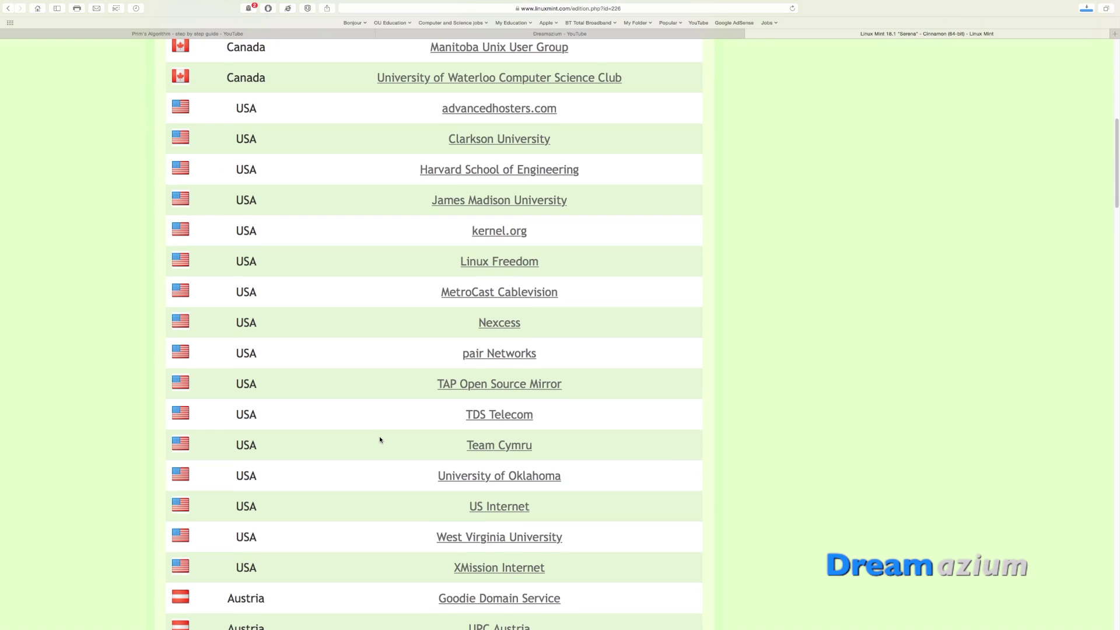
scroll(287, 131, "down", 1)
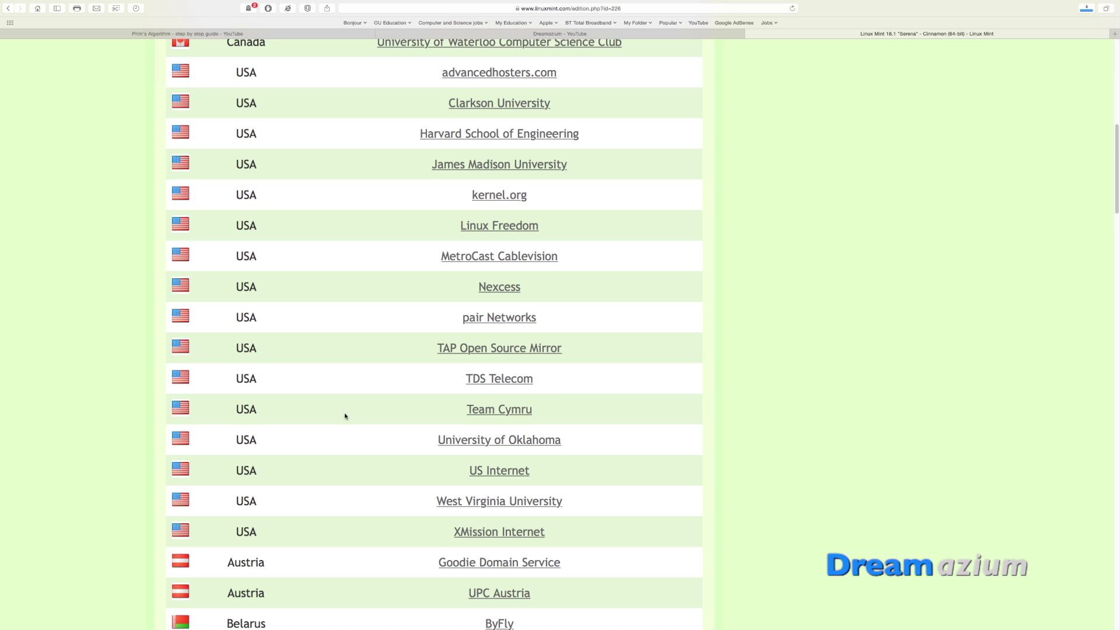
scroll(345, 415, "down", 13)
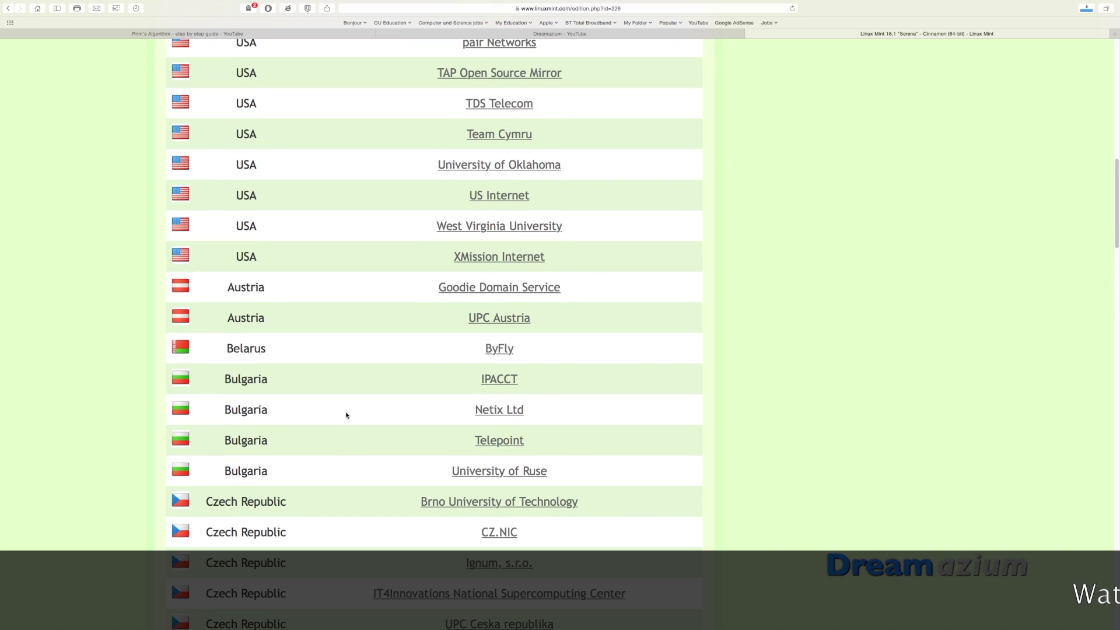
scroll(346, 415, "down", 7)
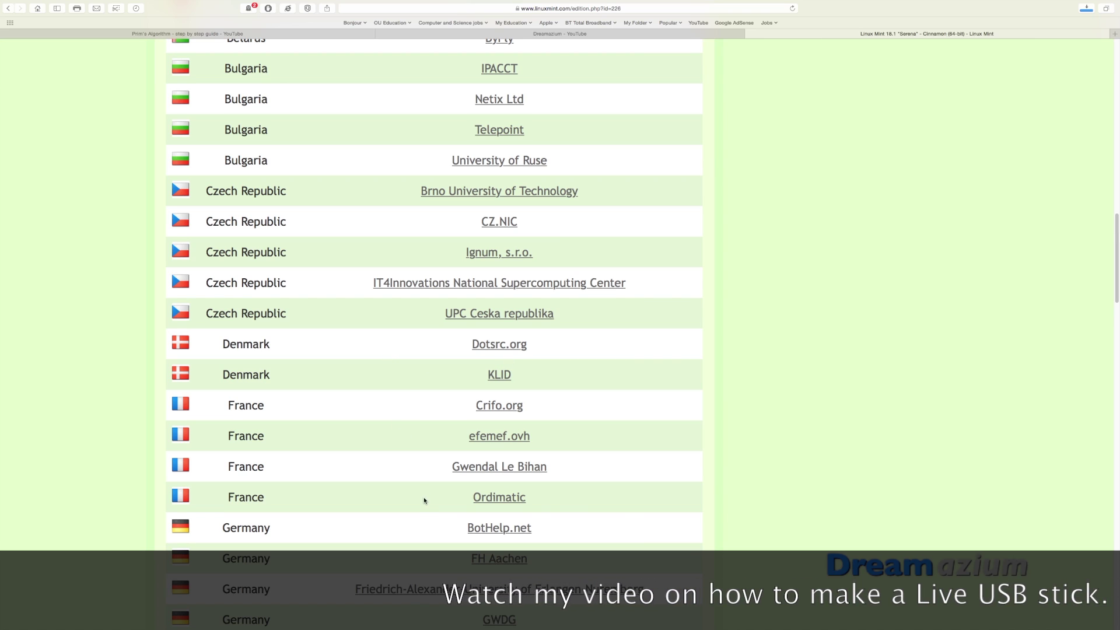
scroll(424, 504, "down", 10)
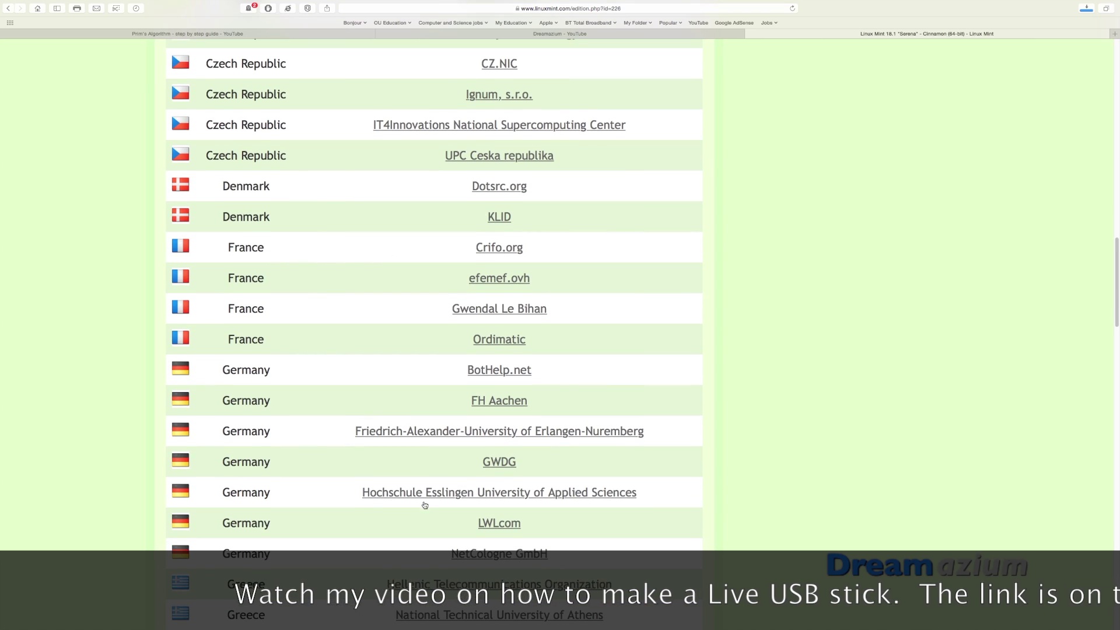
scroll(424, 505, "down", 13)
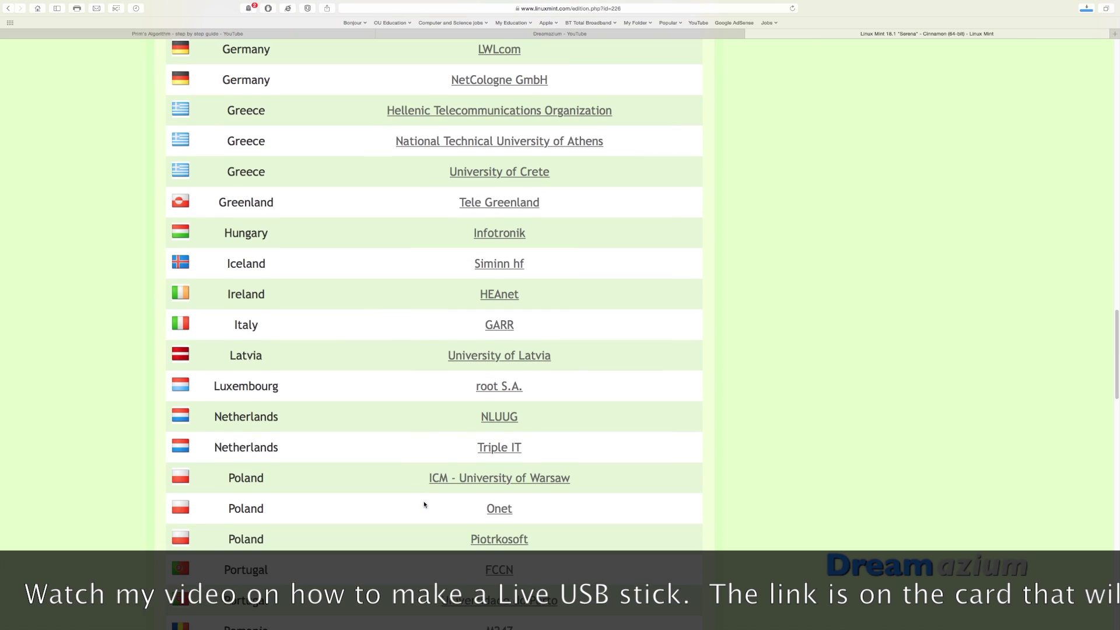
scroll(424, 505, "down", 9)
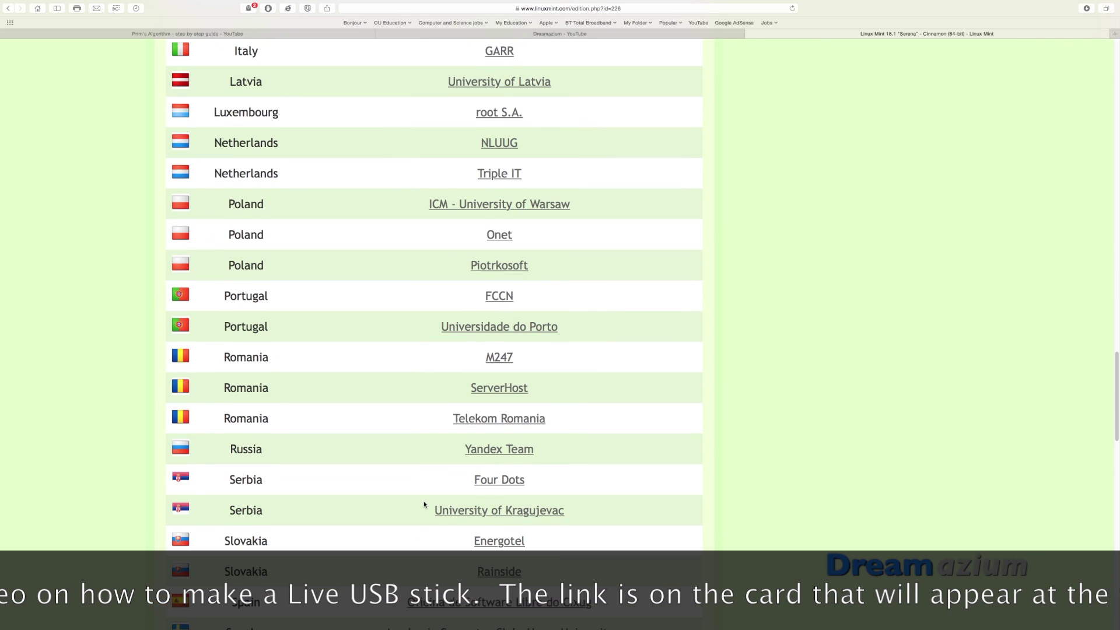
scroll(424, 505, "down", 13)
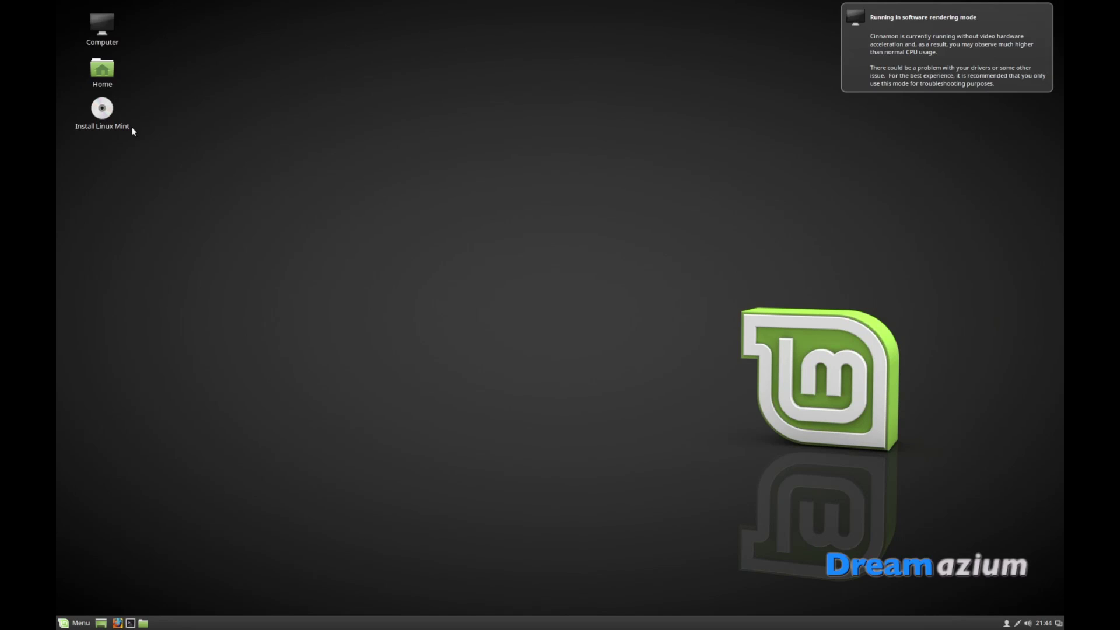
Launch the Install Linux Mint installer from the live Cinnamon desktop
left_click(112, 107)
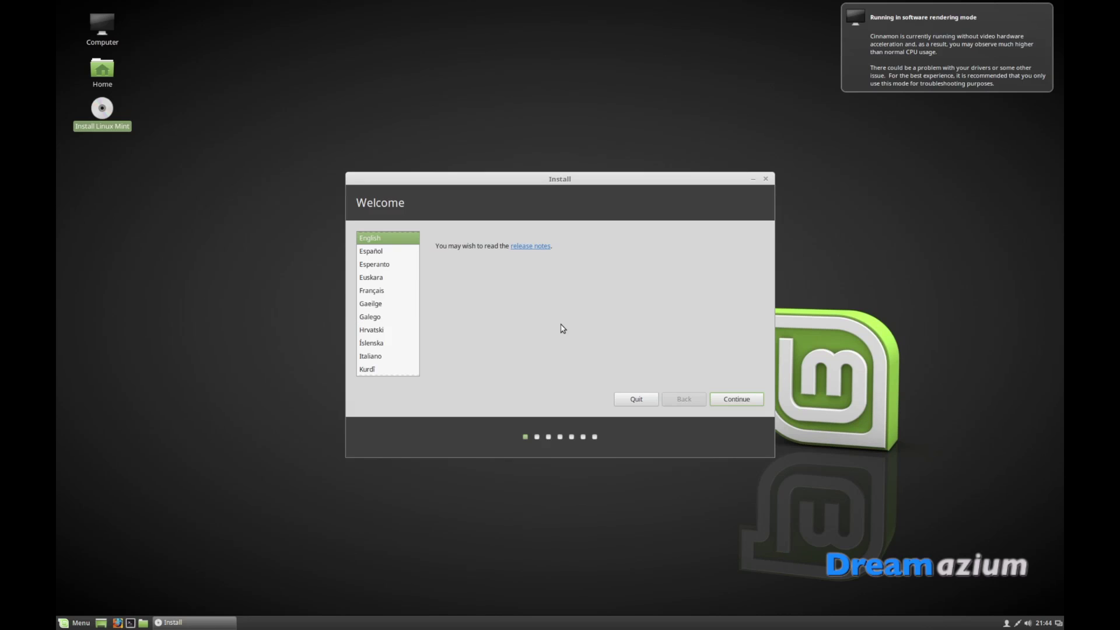
Keep English and opt in to third-party graphics, Wi-Fi and media software
left_click(735, 403)
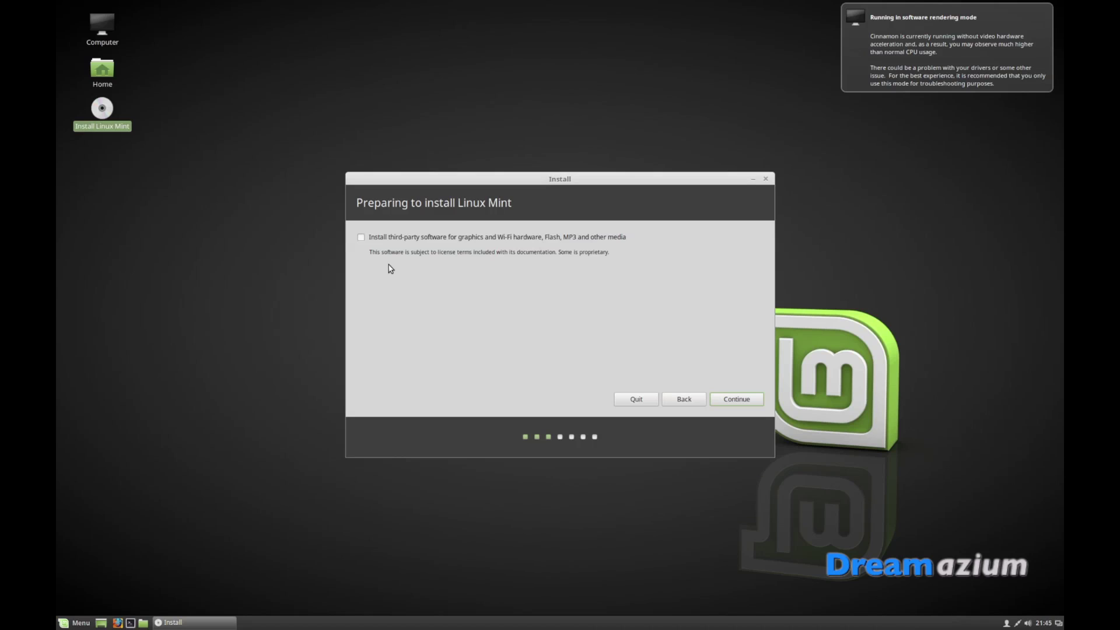
left_click(362, 243)
left_click(736, 400)
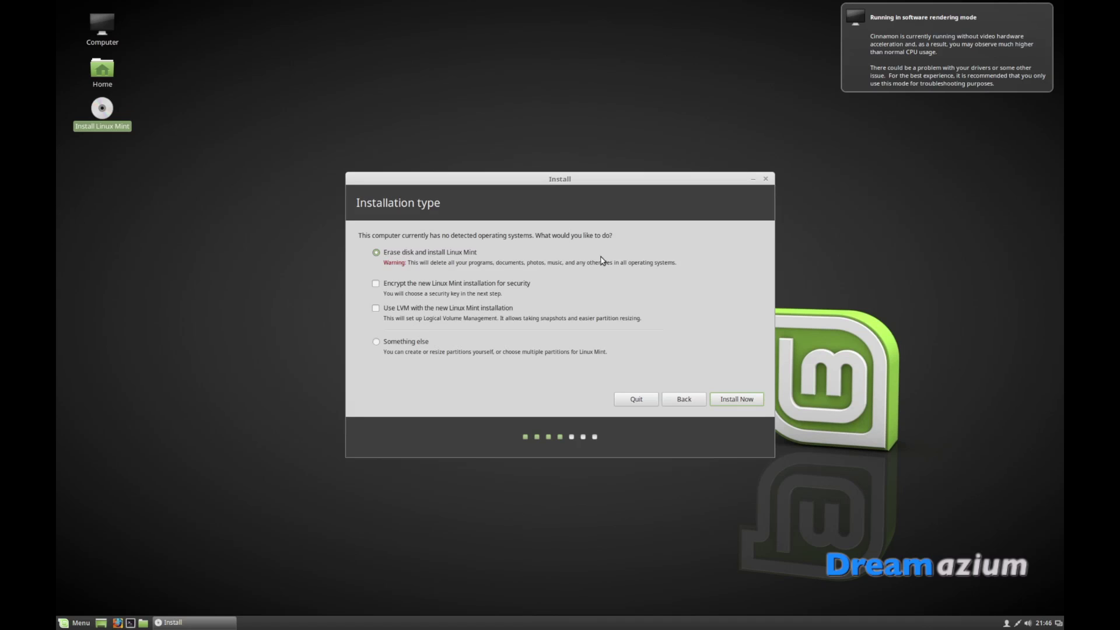
Start the erase-disk install and confirm writing the partition changes to disk sda
left_click(734, 403)
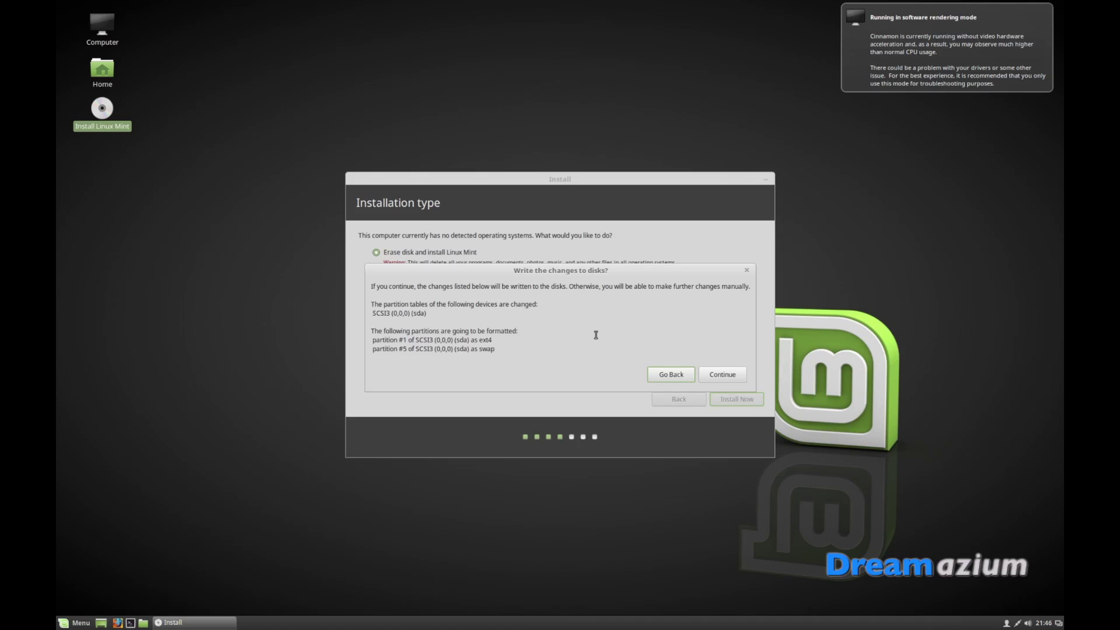
left_click(725, 375)
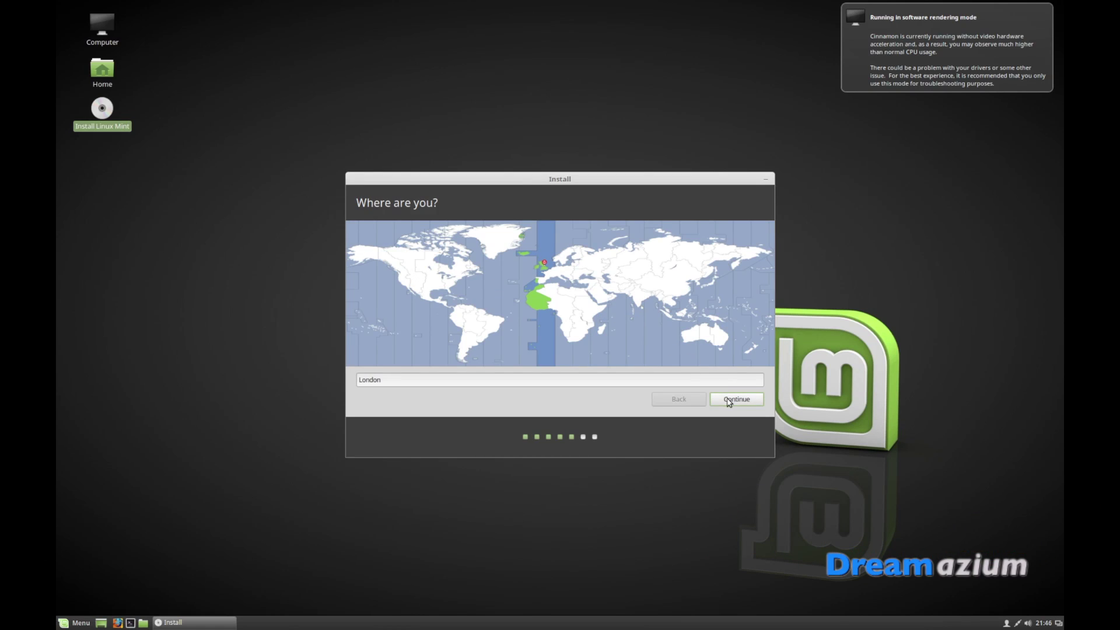
Pick London as the timezone on the map and accept it
left_click(571, 302)
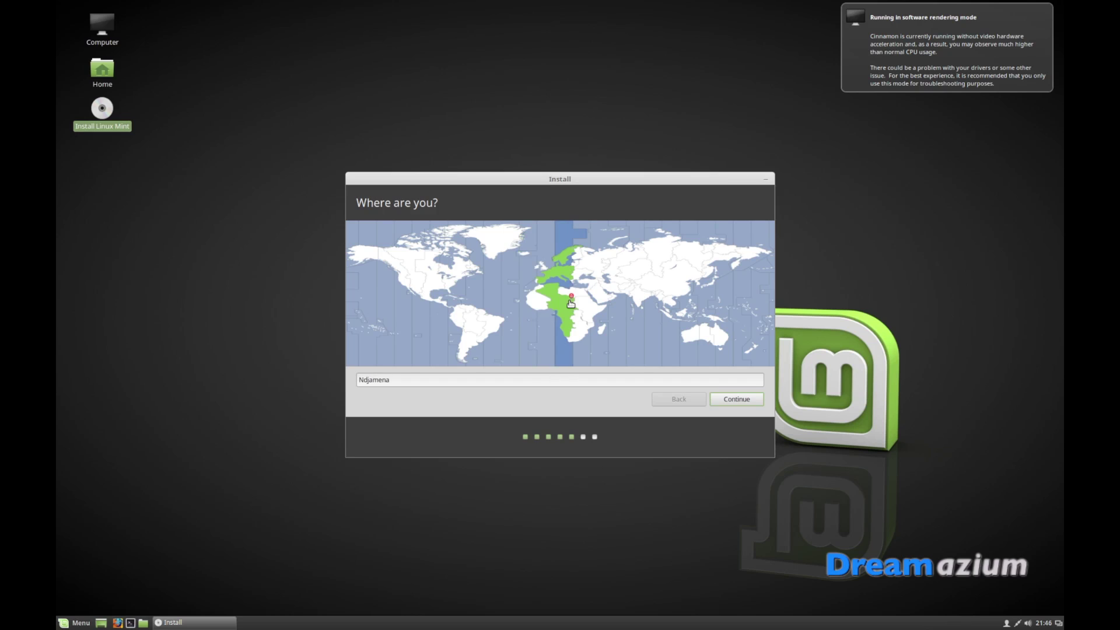
left_click(612, 265)
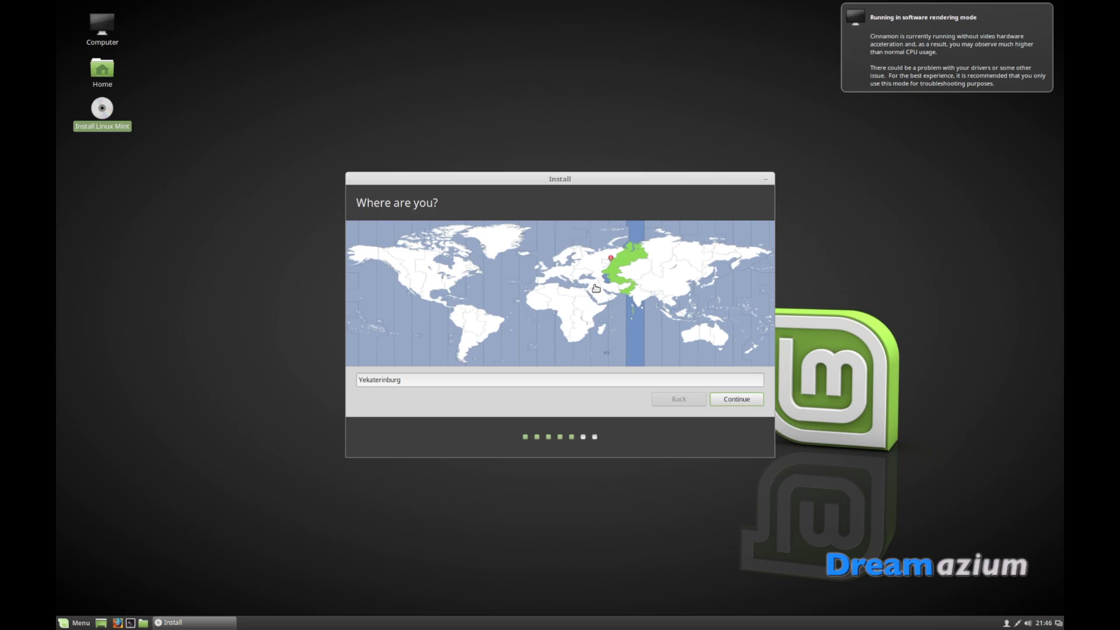
left_click(596, 283)
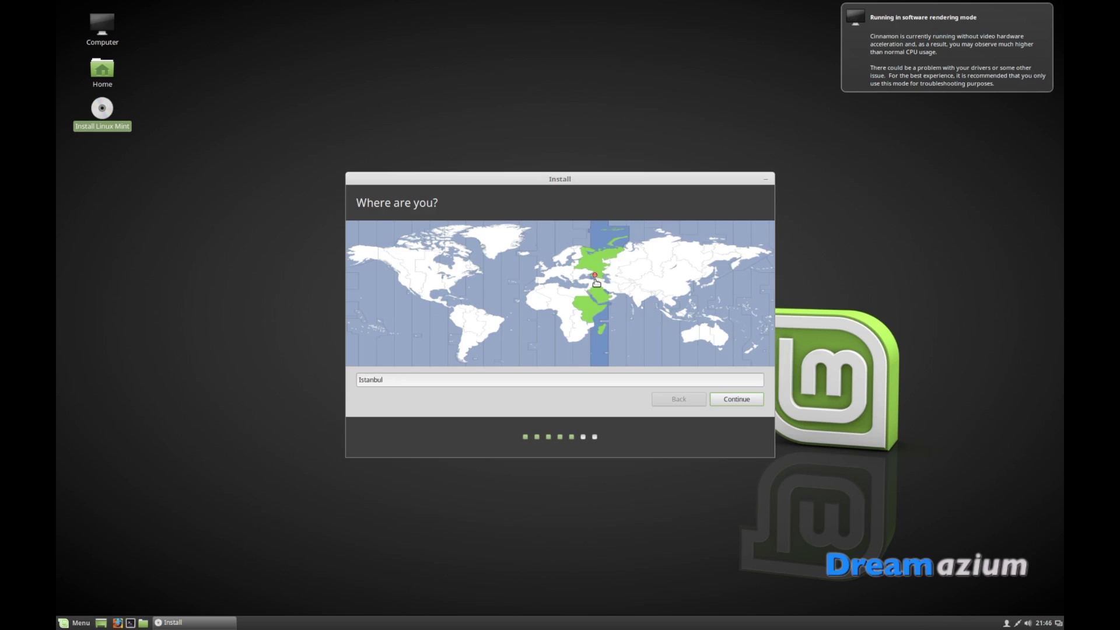
left_click(543, 270)
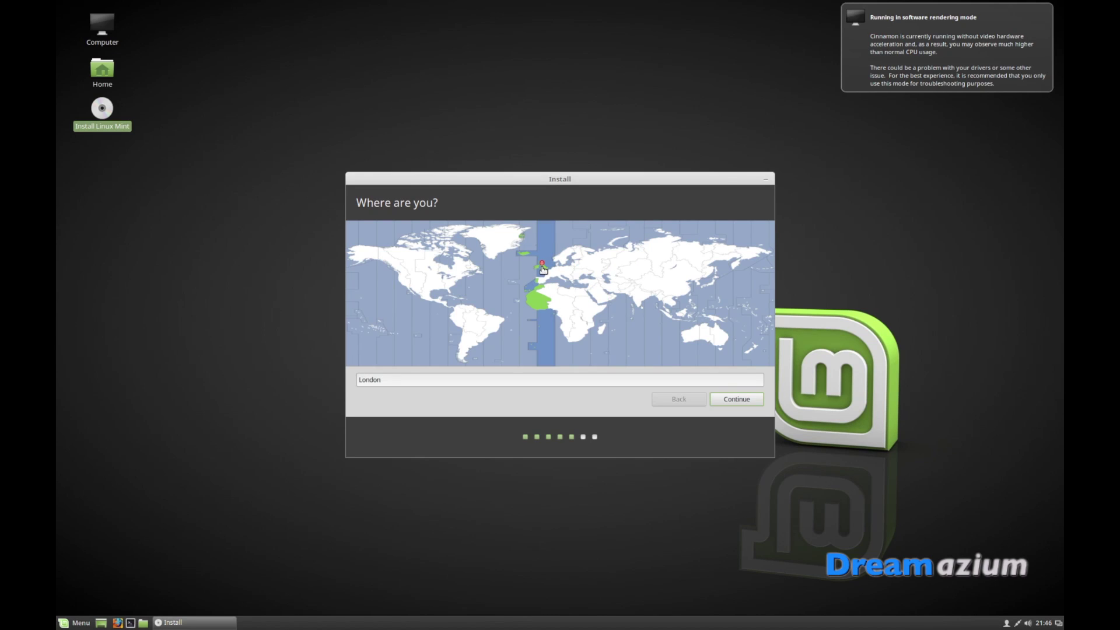
left_click(727, 402)
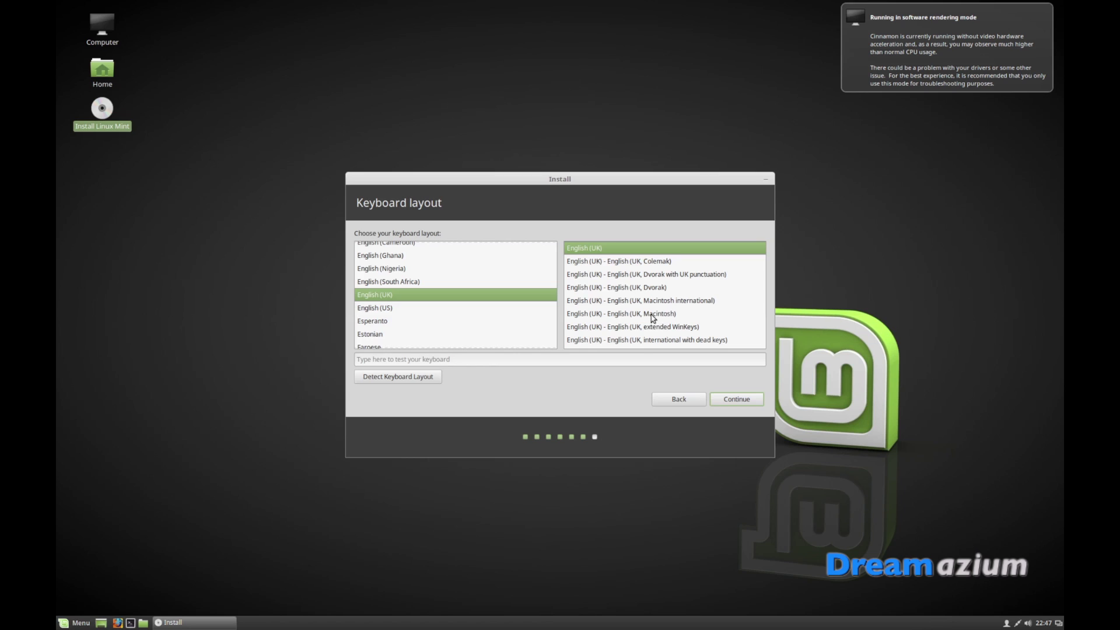
Try the English (UK, Macintosh) variant, then settle on plain English (UK) and accept
left_click(653, 315)
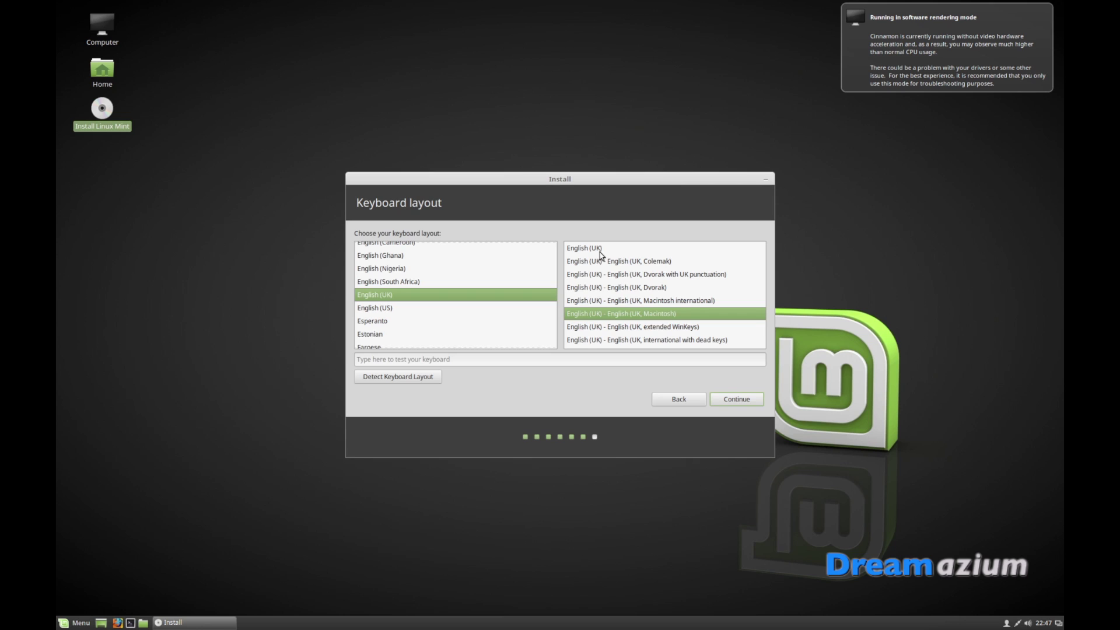
left_click(600, 250)
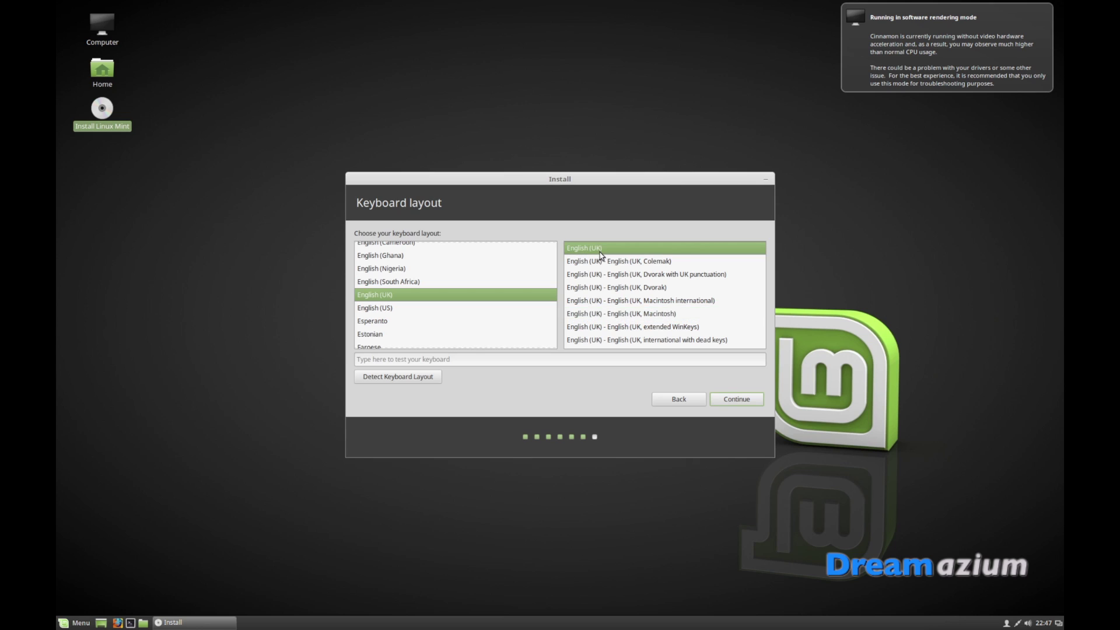
left_click(734, 400)
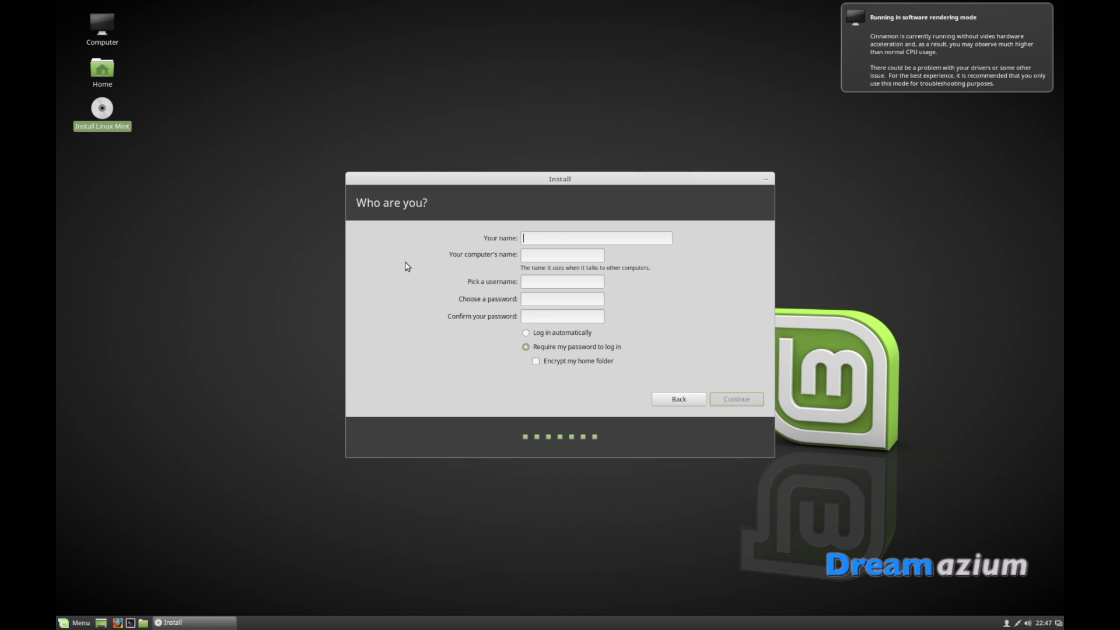
Enter the user's full name, then type the account password and confirm it
type("Ton")
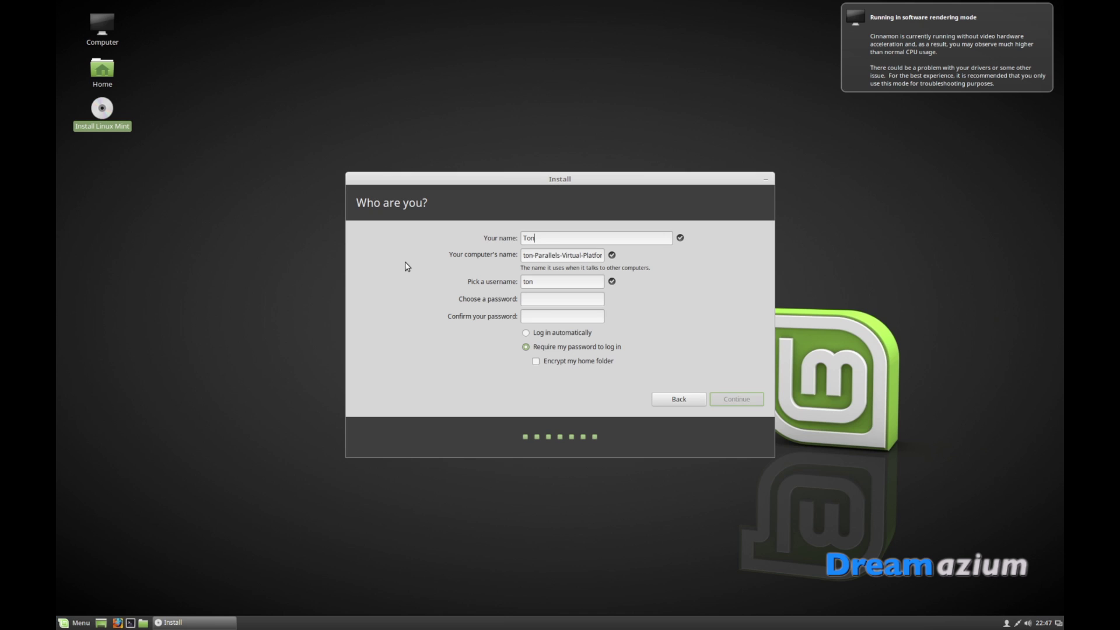
type("y McDonald")
left_click(535, 302)
type("123")
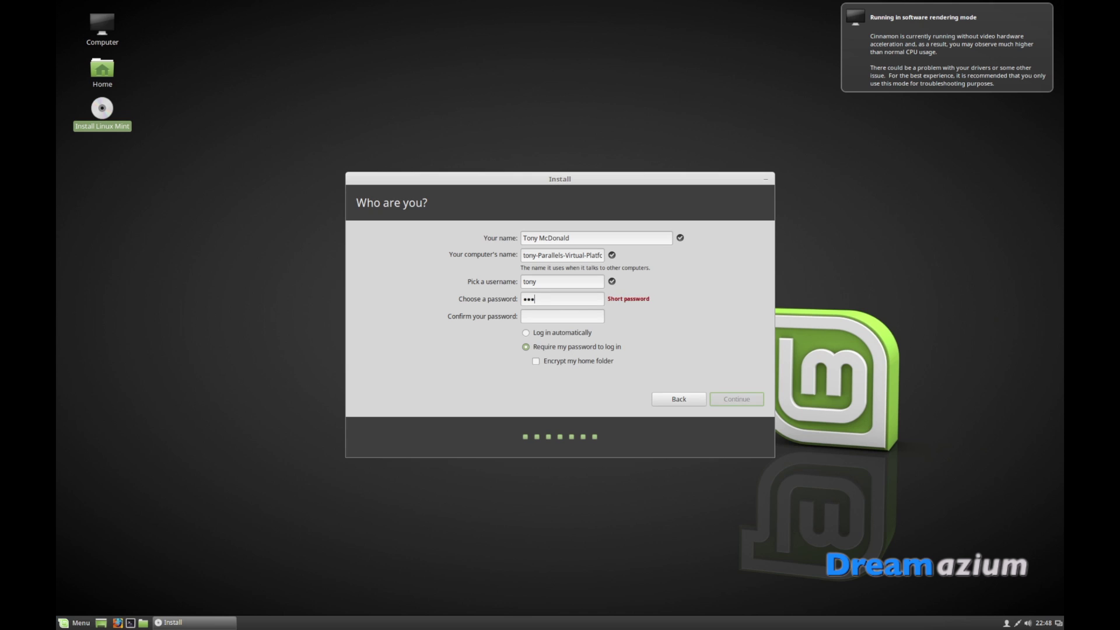
key("Tab")
type("123")
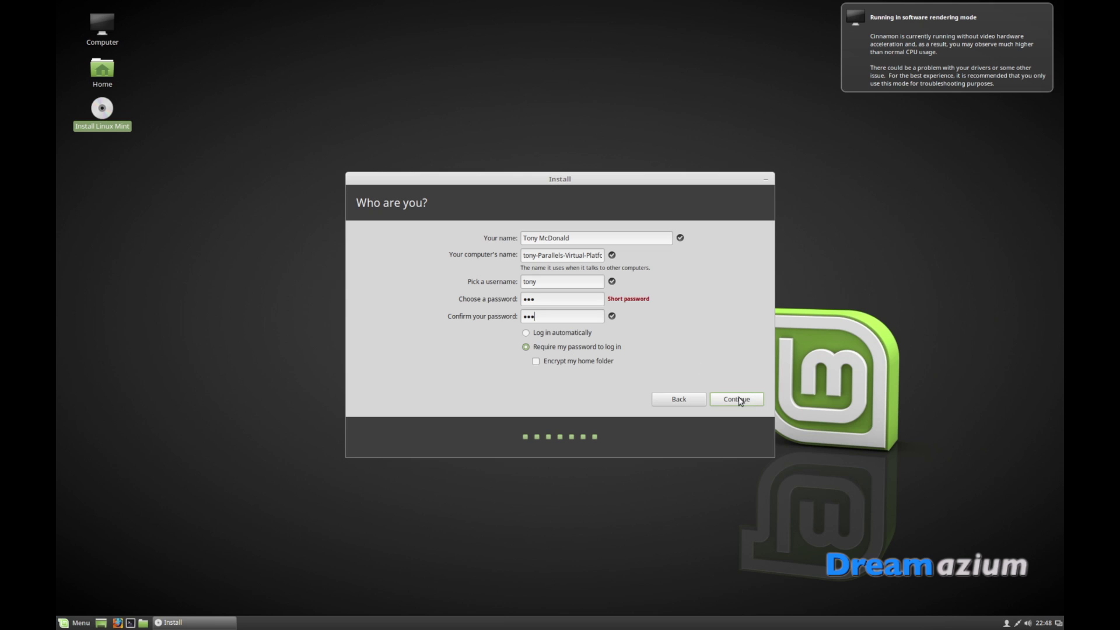
Begin the installation and choose Continue Testing once it reports completion
left_click(739, 400)
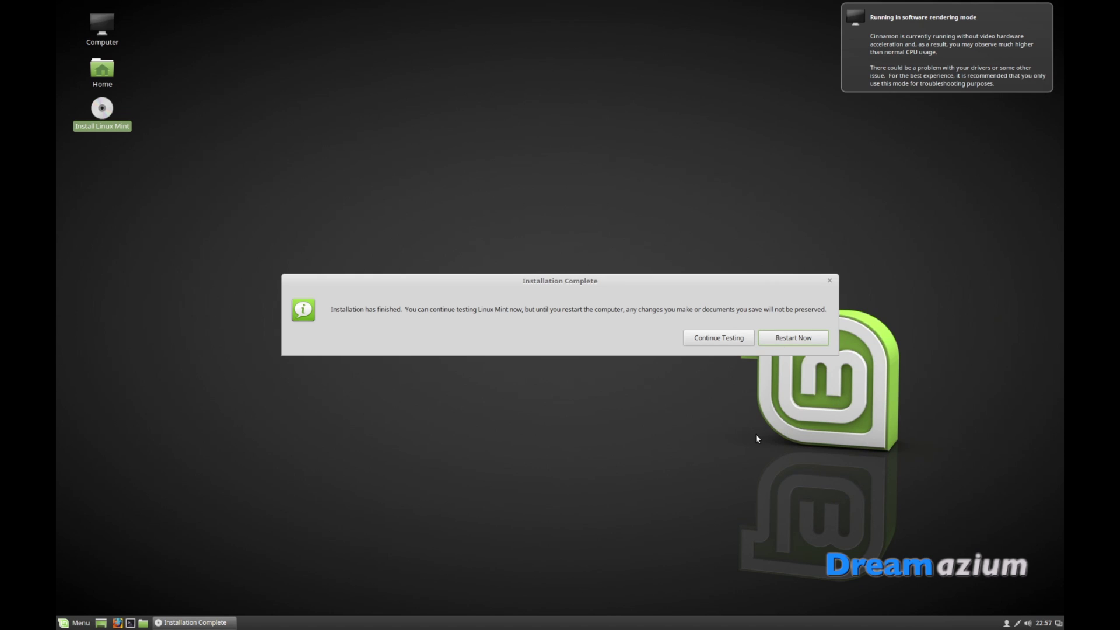
left_click(703, 339)
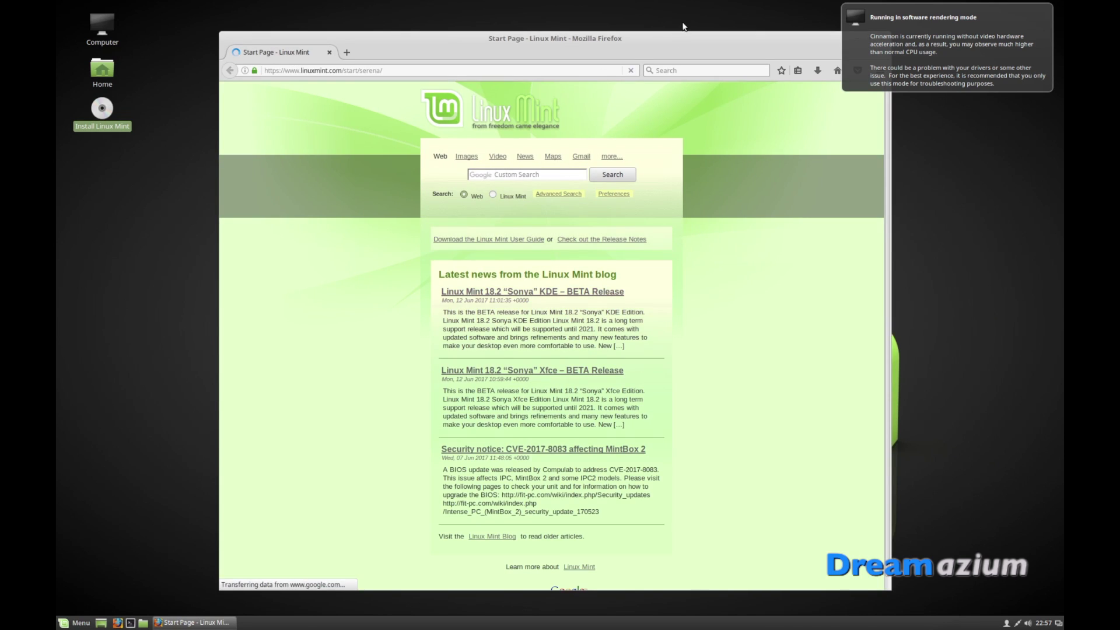
Move the Firefox window up and left, then open the Home folder in the file manager
left_click_drag(636, 45, 573, 22)
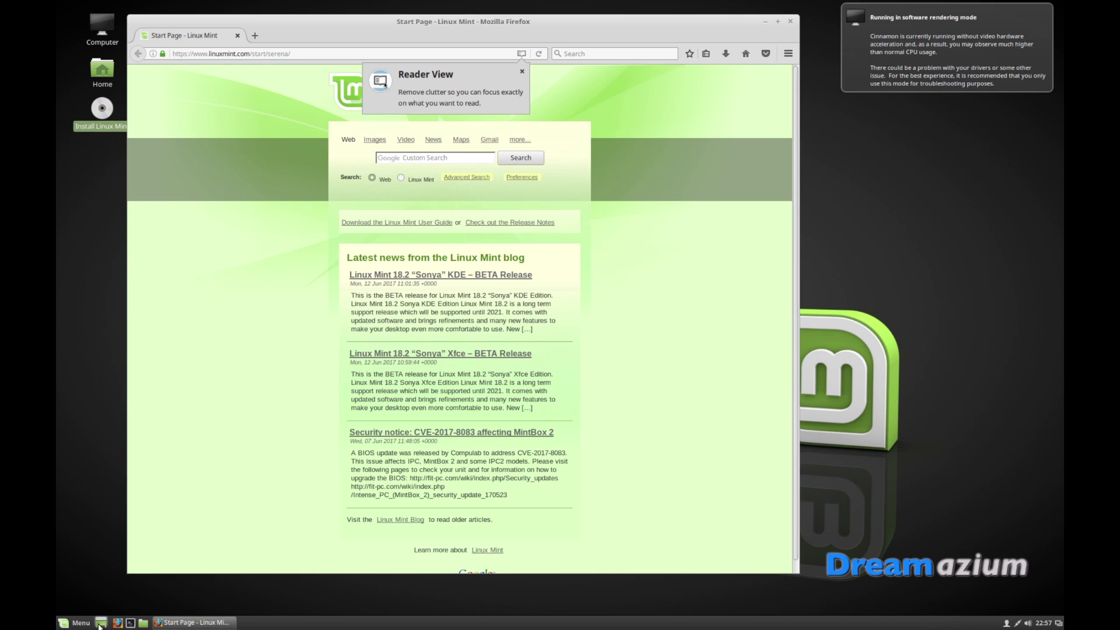
mouse_move(103, 626)
left_click(142, 624)
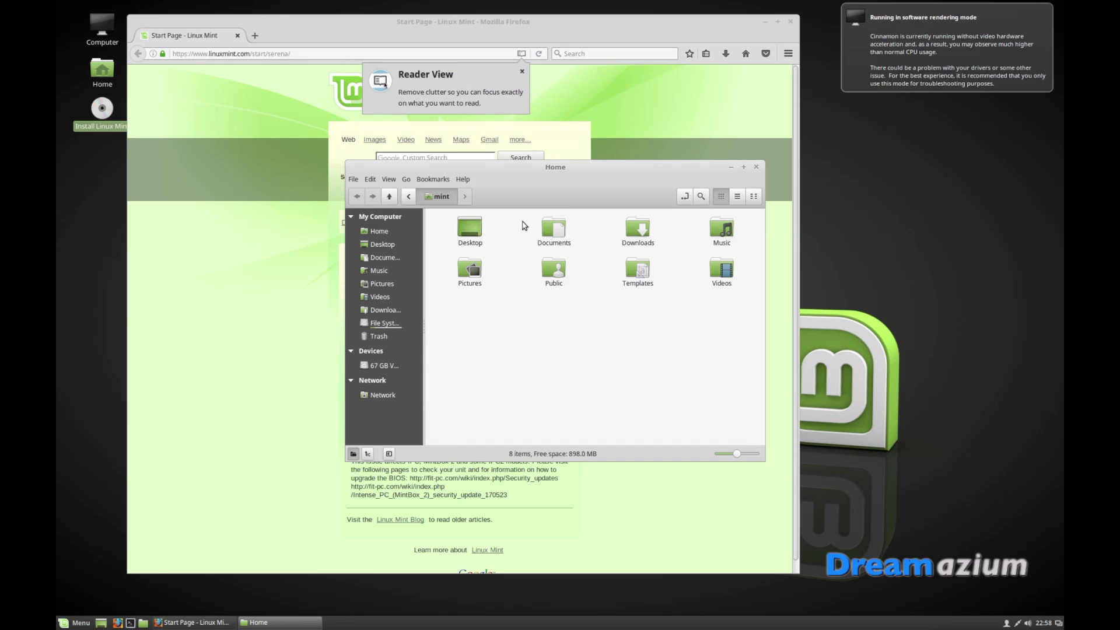
Shift the Home folder window slightly right and down over Firefox
left_click_drag(499, 172, 532, 193)
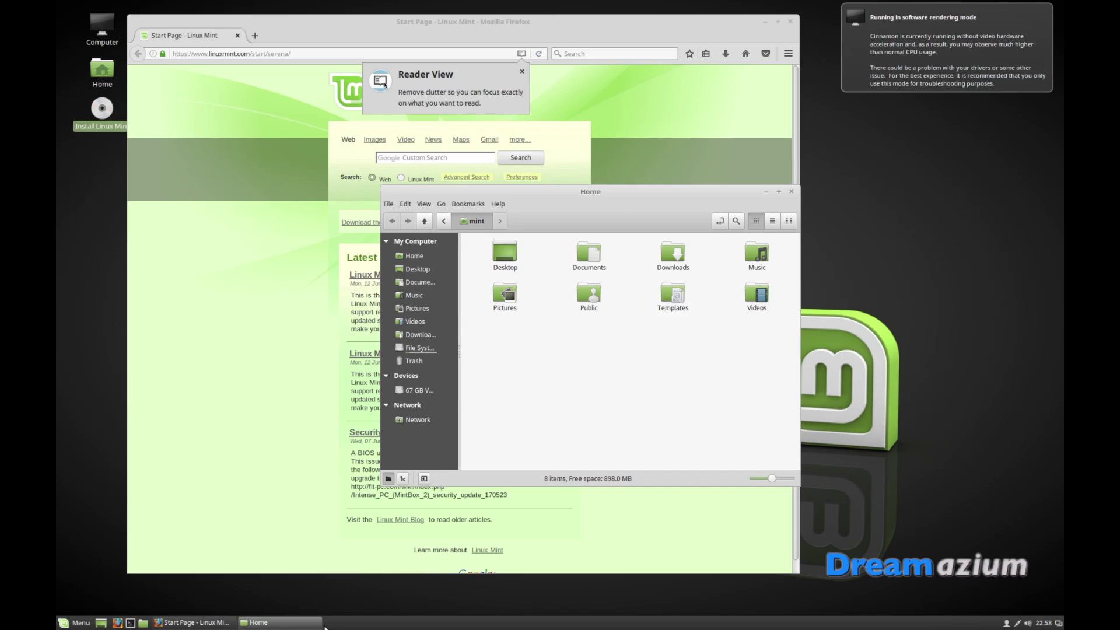
Open the Cinnamon menu and browse Accessories, Office, then Sound & Video applications
left_click(81, 624)
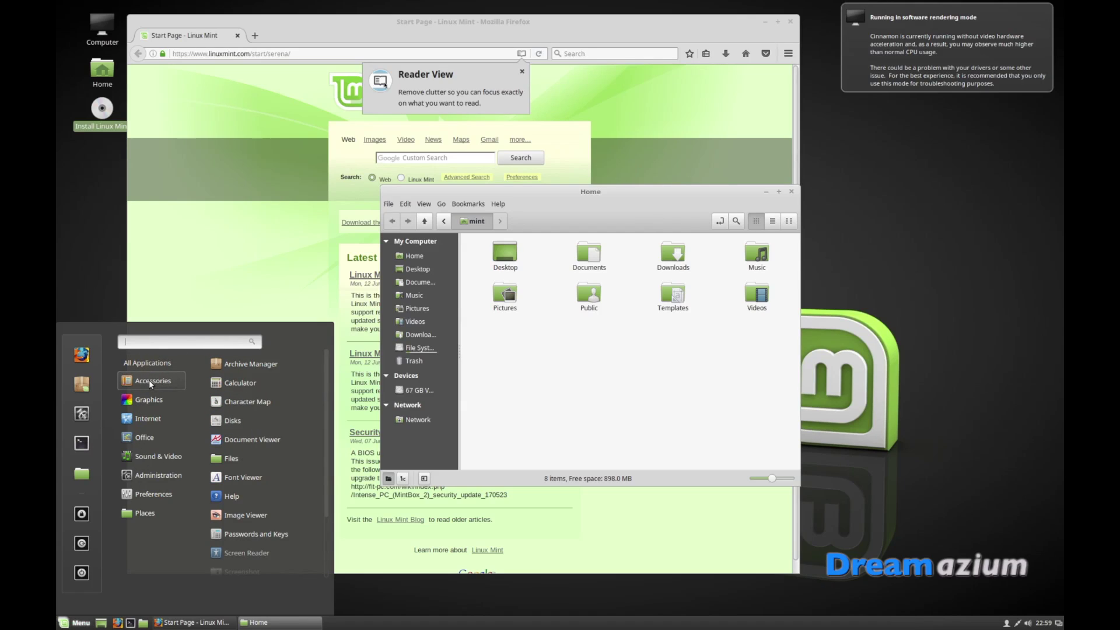
mouse_move(158, 404)
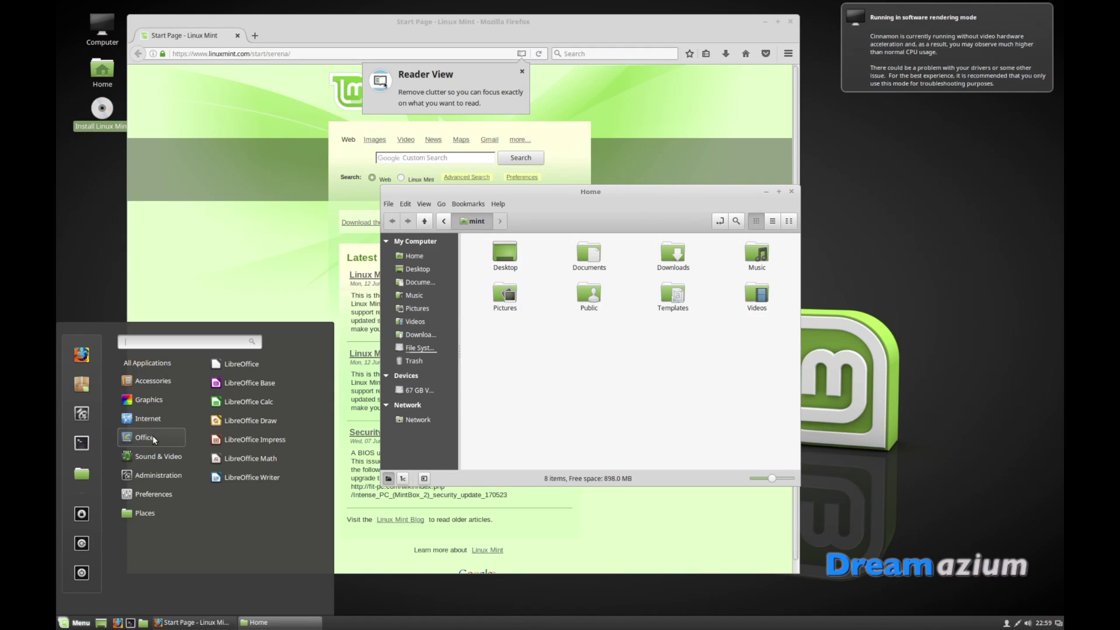
mouse_move(166, 459)
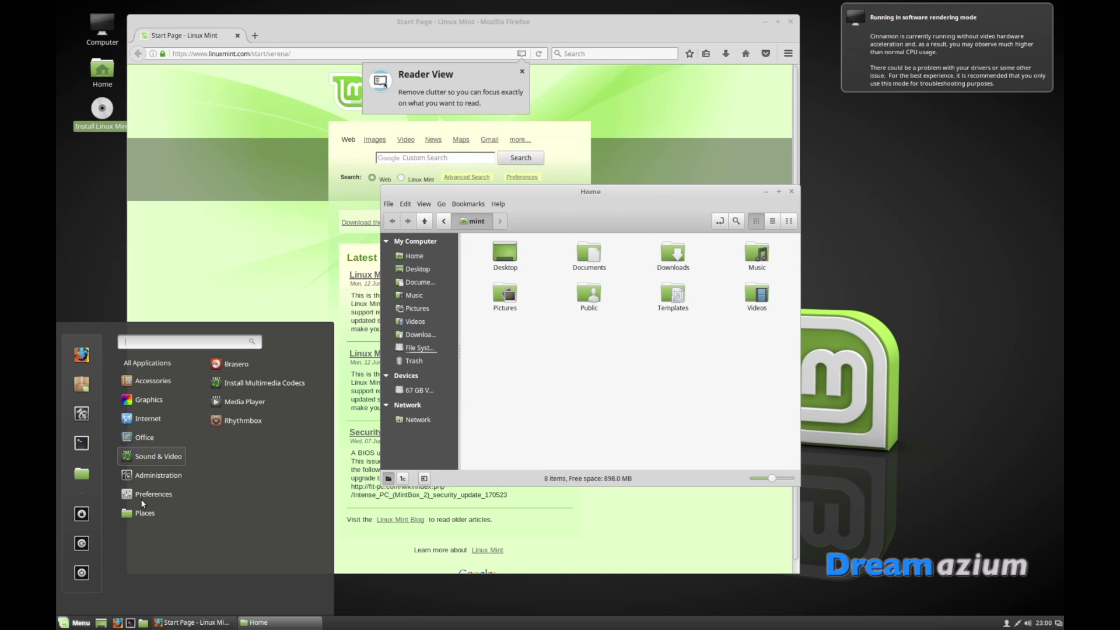
Browse Preferences and Administration, scrolling the Administration list down to Users and Groups
mouse_move(149, 490)
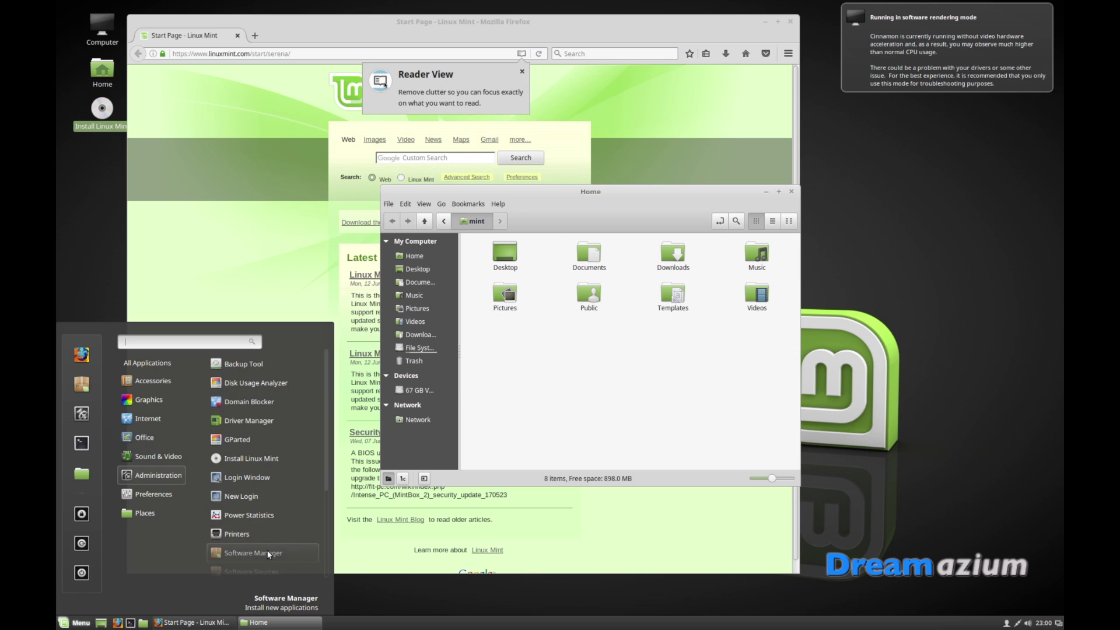
scroll(268, 554, "down", 3)
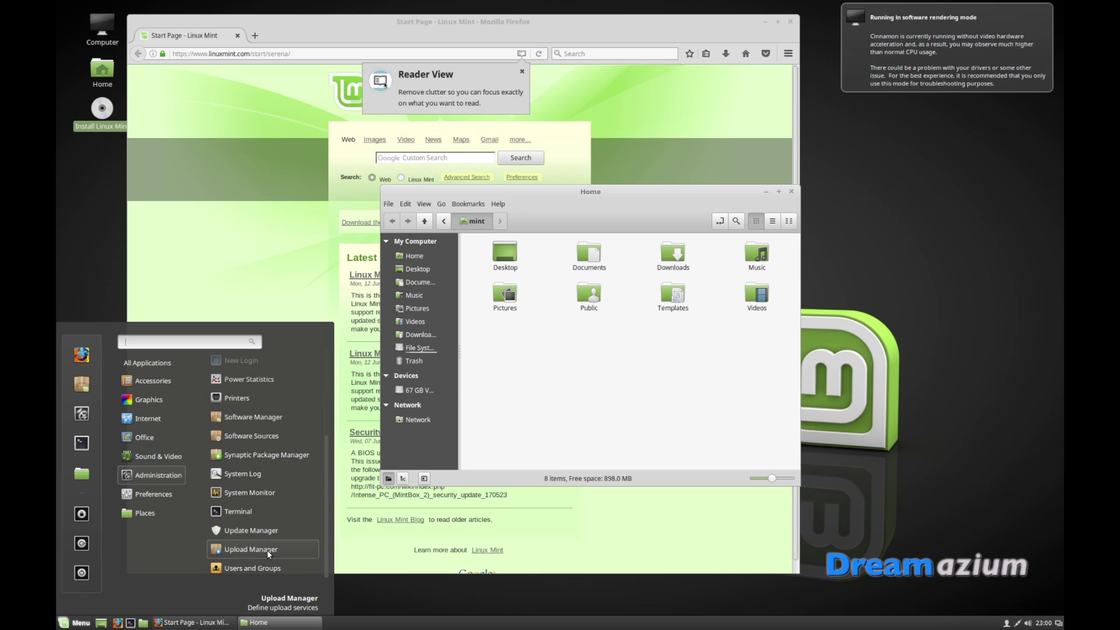